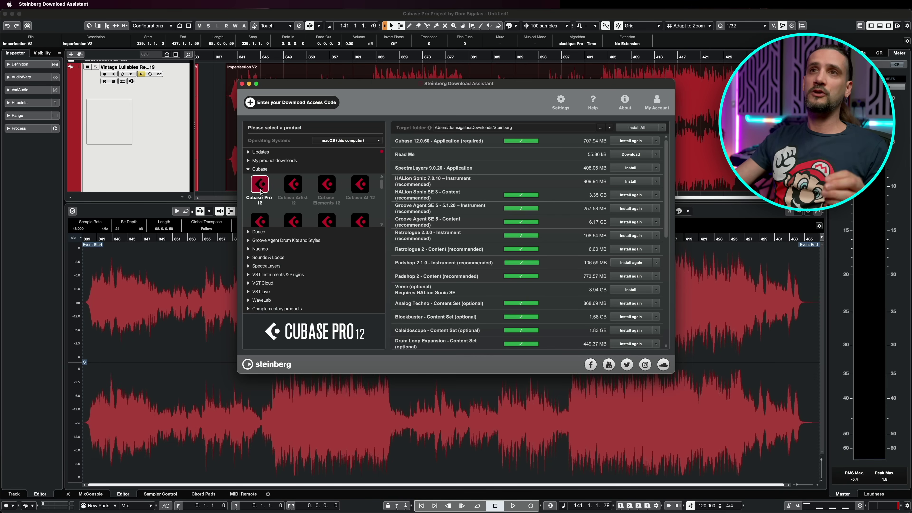
- Preview the Cubase Artist 12 and Cubase Pro 11 downloads, then go back to Cubase Pro 12
click(293, 192)
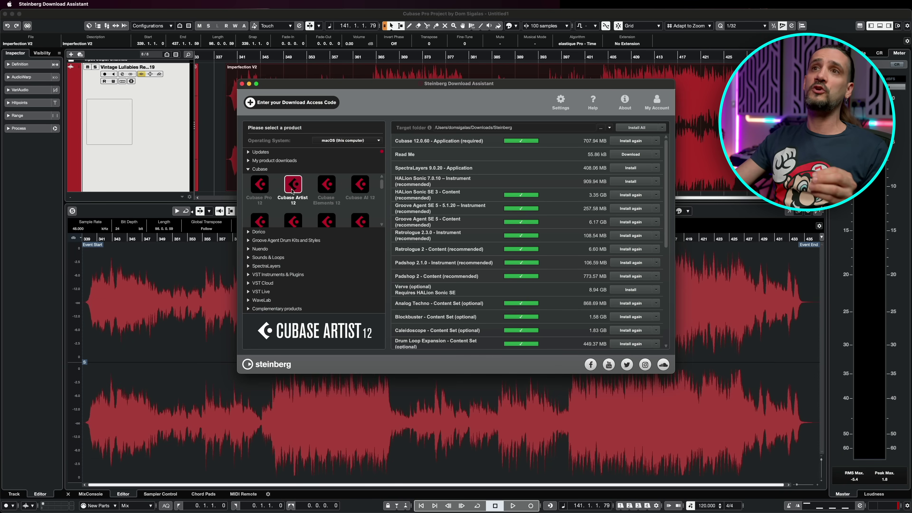
scroll(293, 191, down, 2)
click(296, 201)
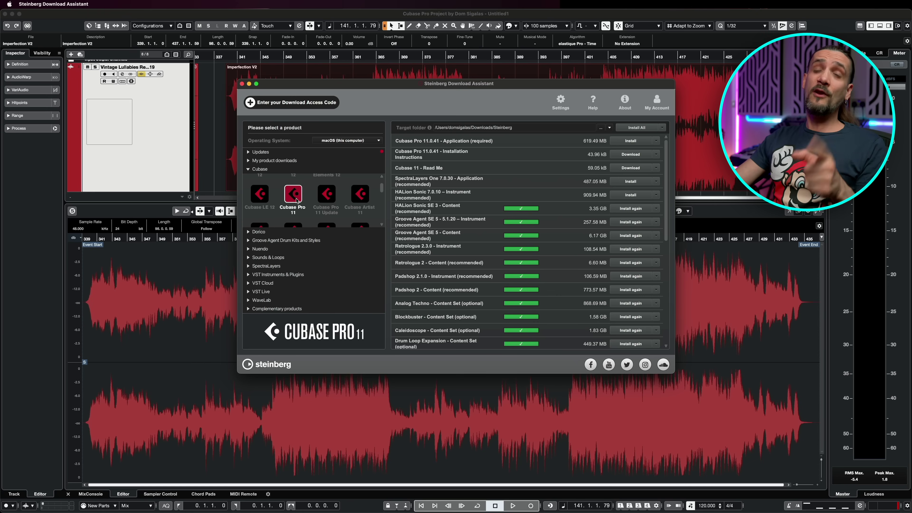
scroll(379, 191, up, 2)
click(260, 187)
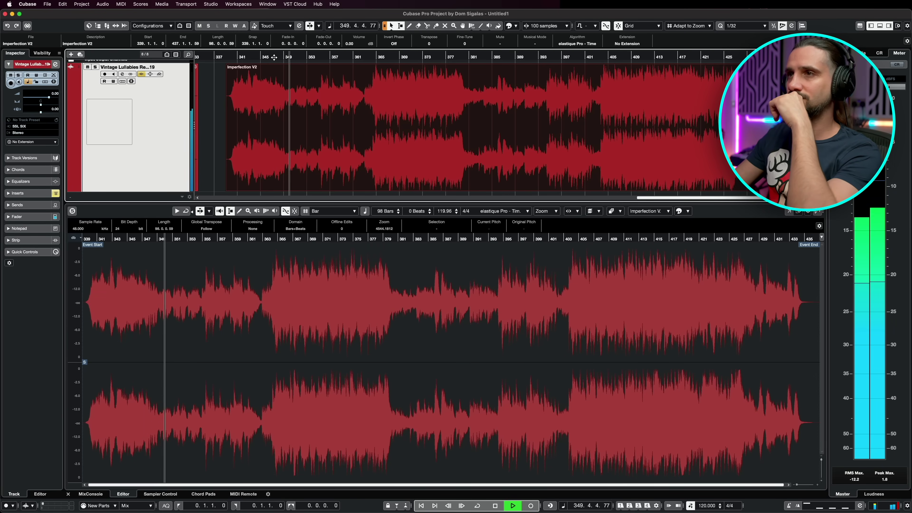
- Play the song from around bar 362, then stop it
click(365, 57)
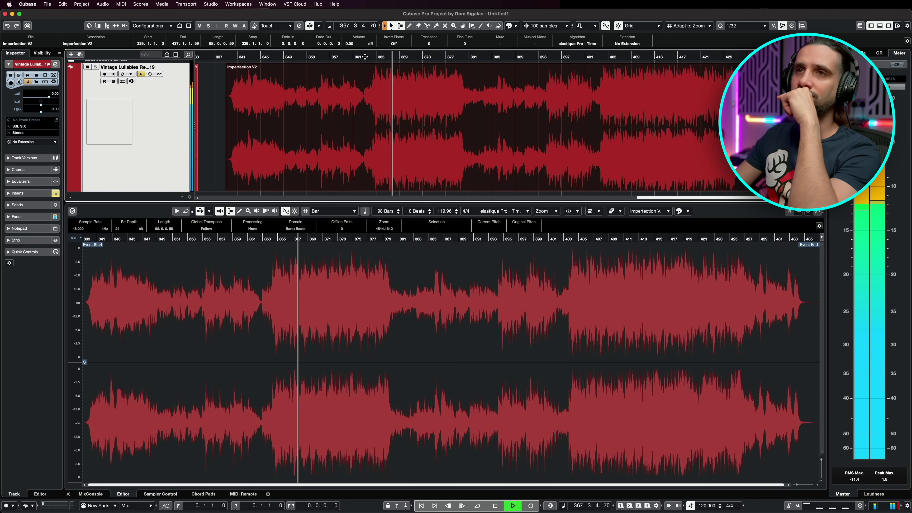
key(space)
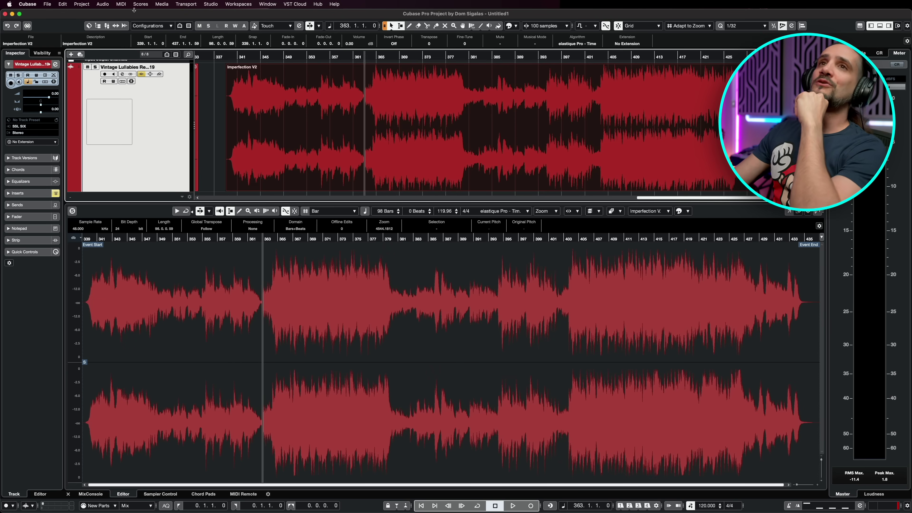
- Apply the SpectraLayers extension to the Imperfection V2 event from Audio > Extensions
click(103, 4)
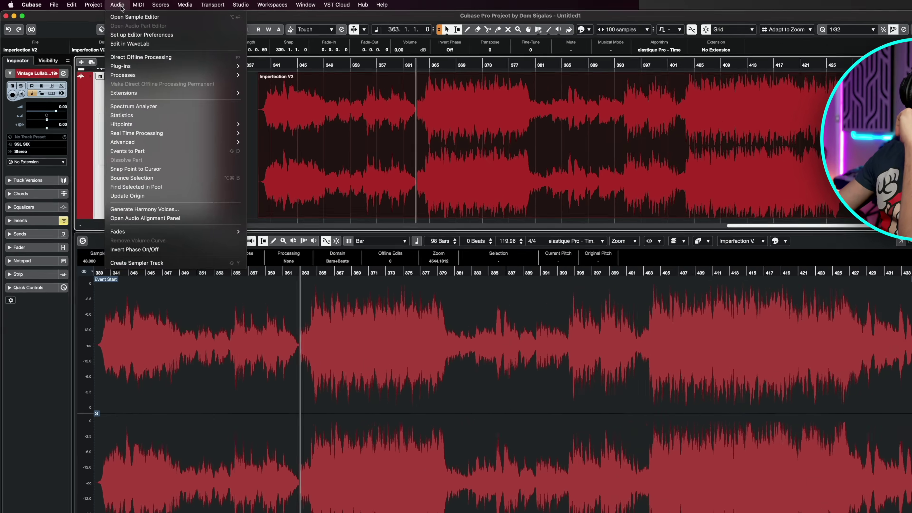
mouse_move(130, 54)
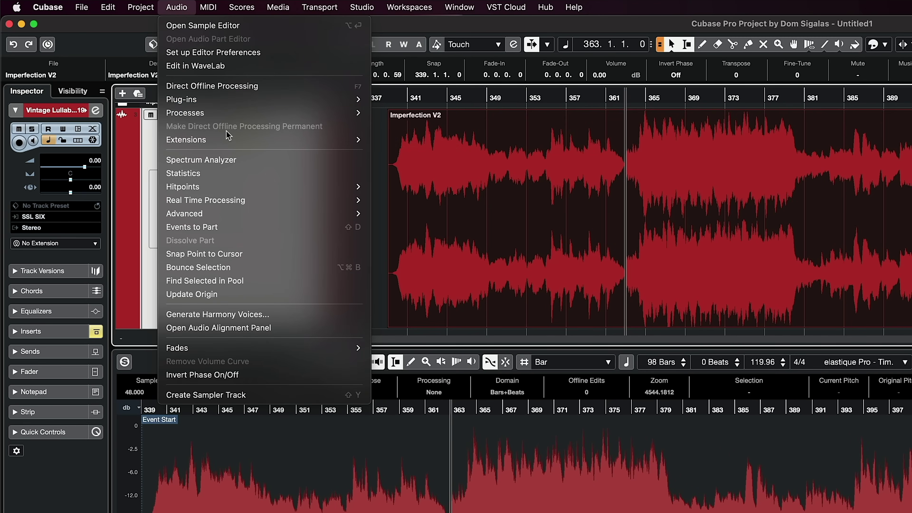
mouse_move(230, 140)
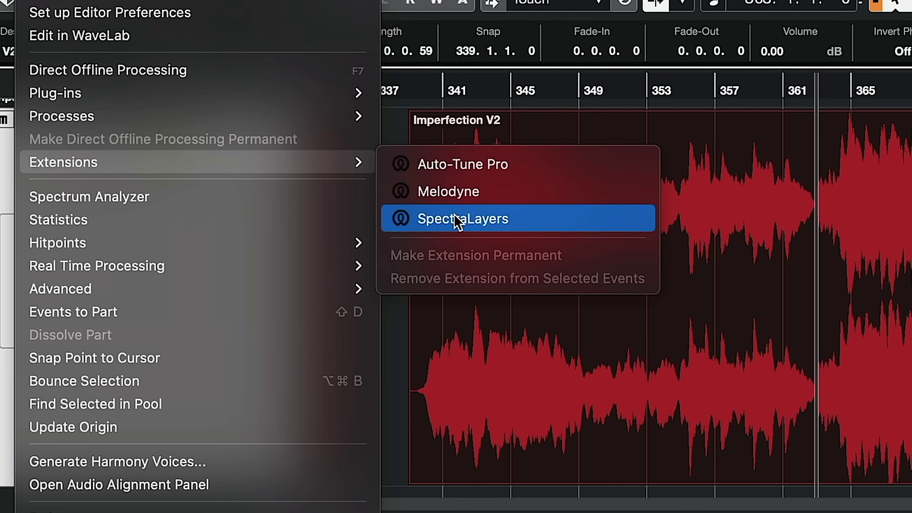
click(458, 219)
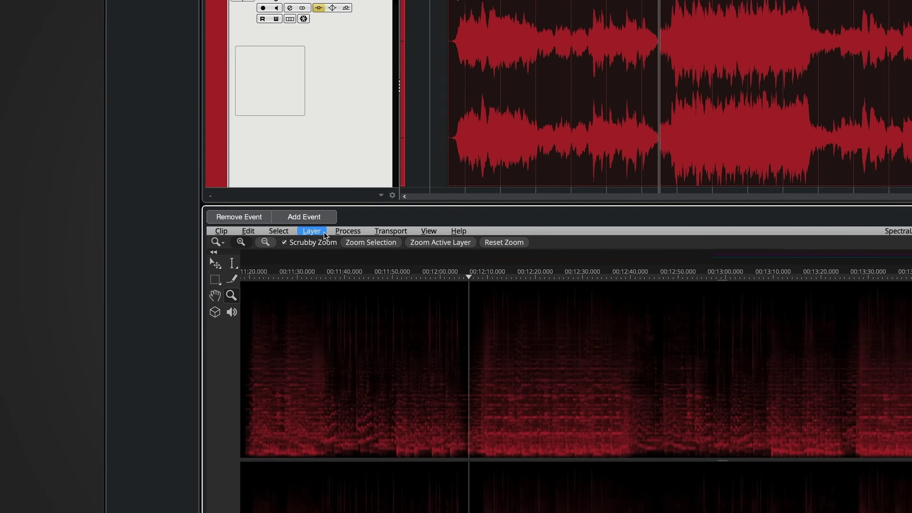
click(144, 222)
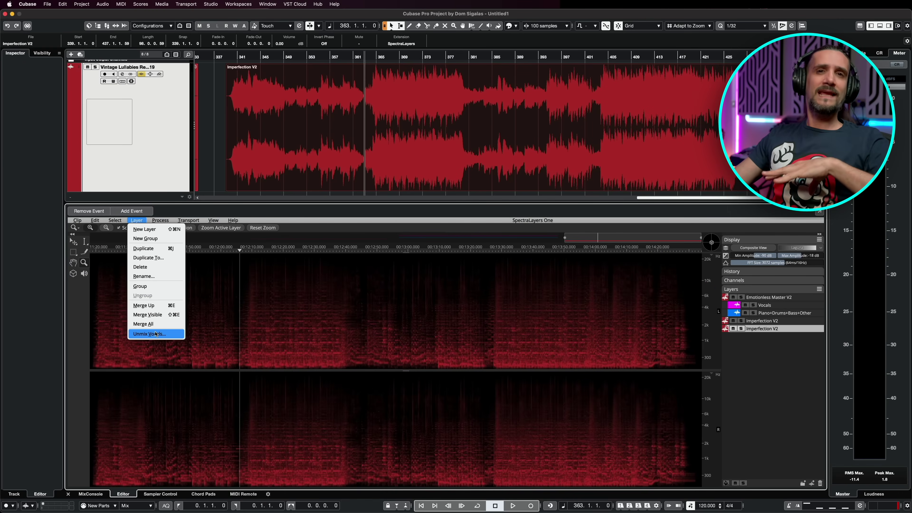
- Run Unmix Vocals on Imperfection V2 with Non-destructive kept checked
click(152, 335)
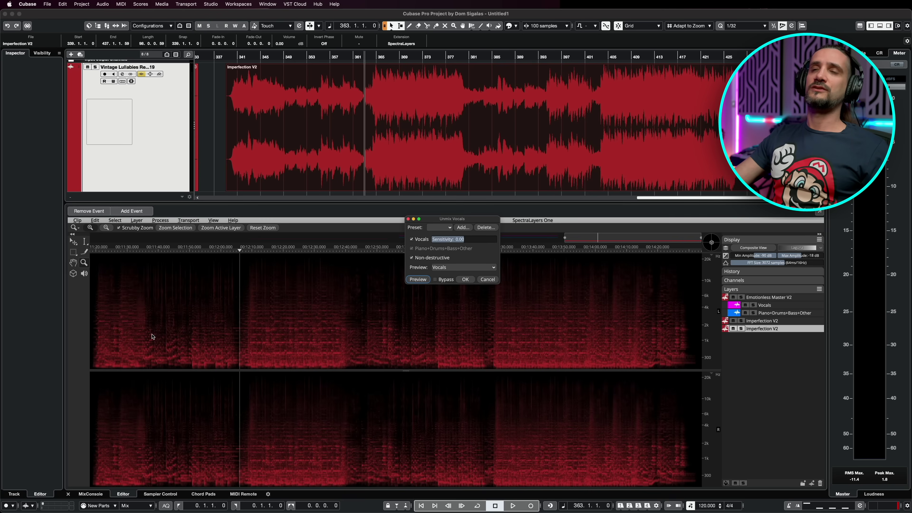
drag(460, 223, 452, 224)
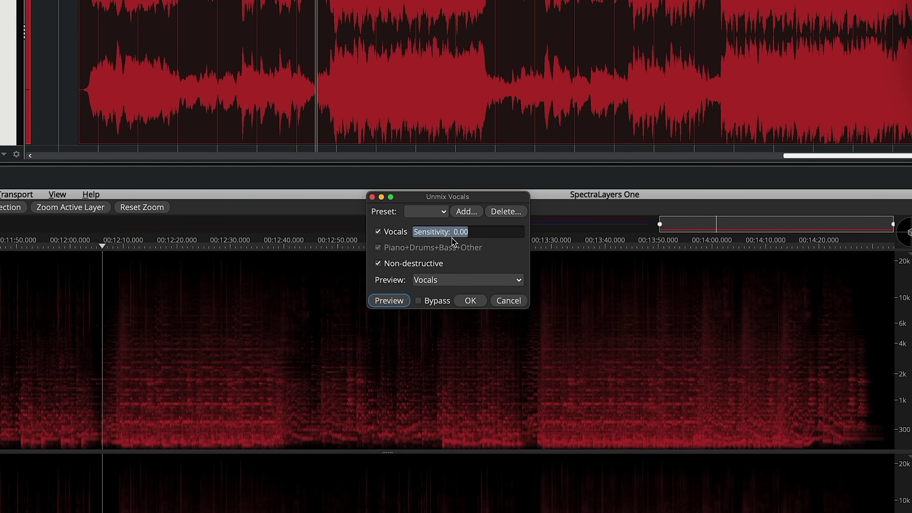
click(378, 264)
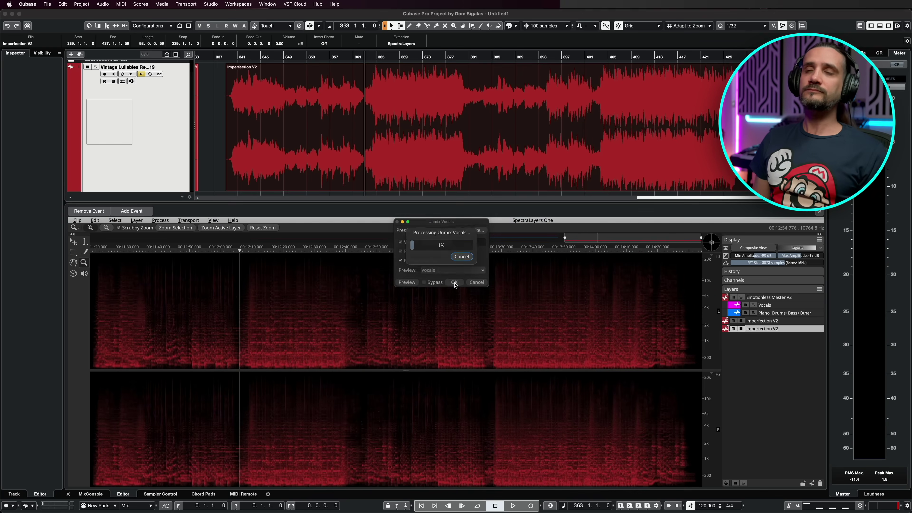
click(469, 300)
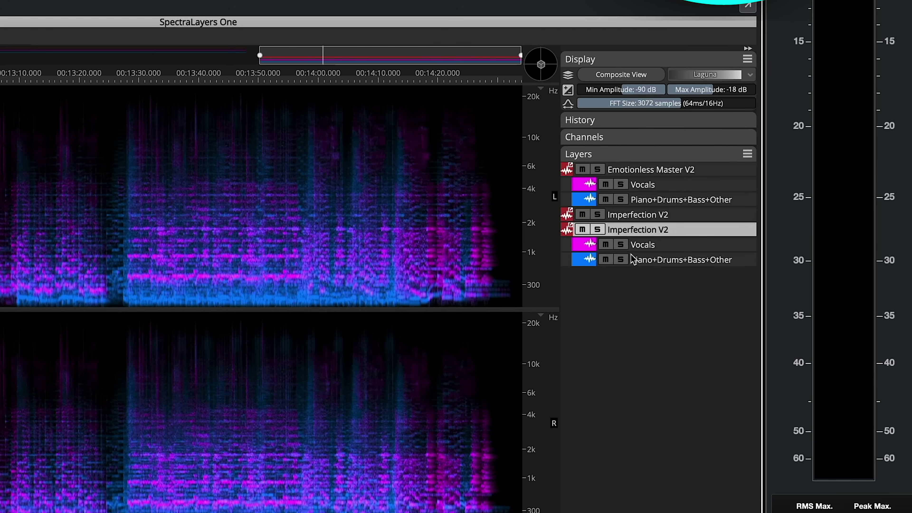
- Toggle solo on the Vocals and Piano+Drums+Bass+Other layers to compare them
click(620, 245)
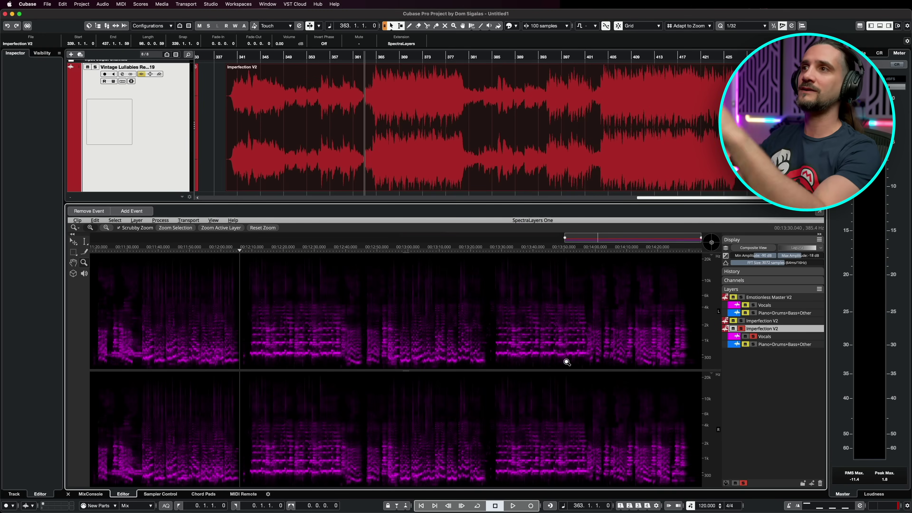
click(759, 337)
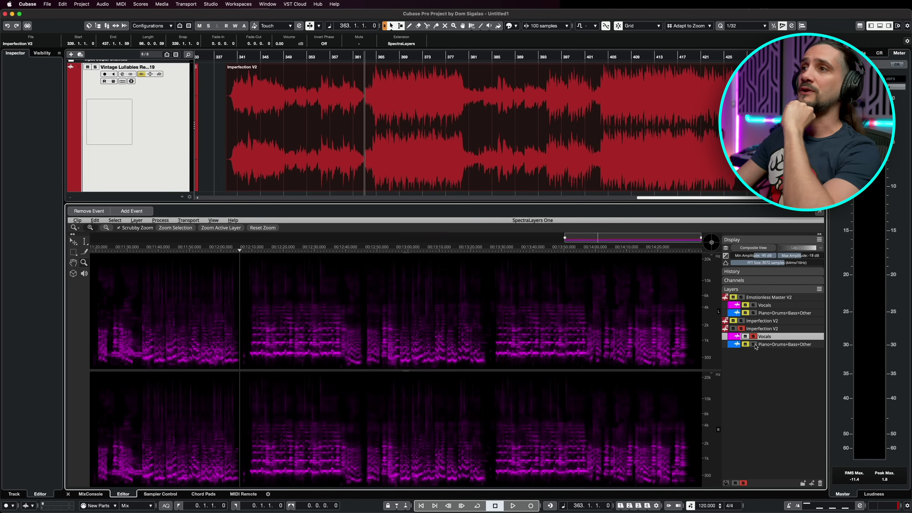
click(754, 345)
click(754, 337)
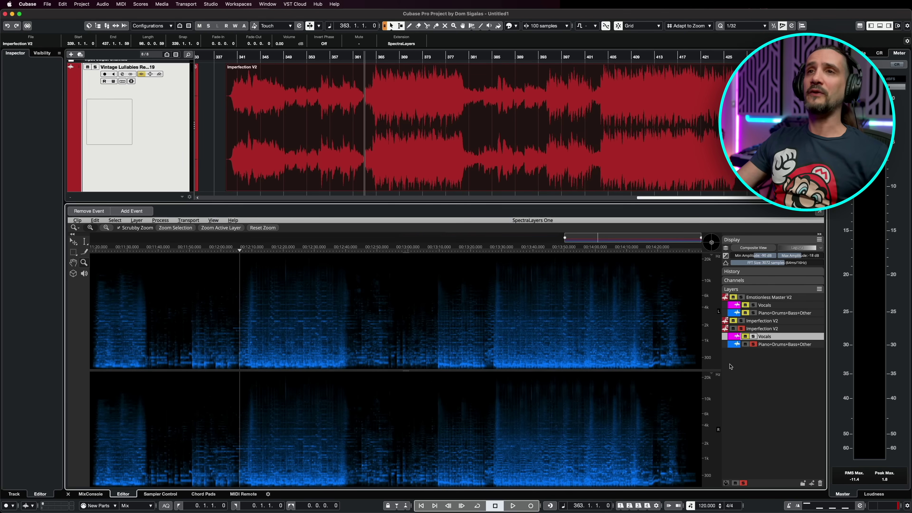
click(753, 344)
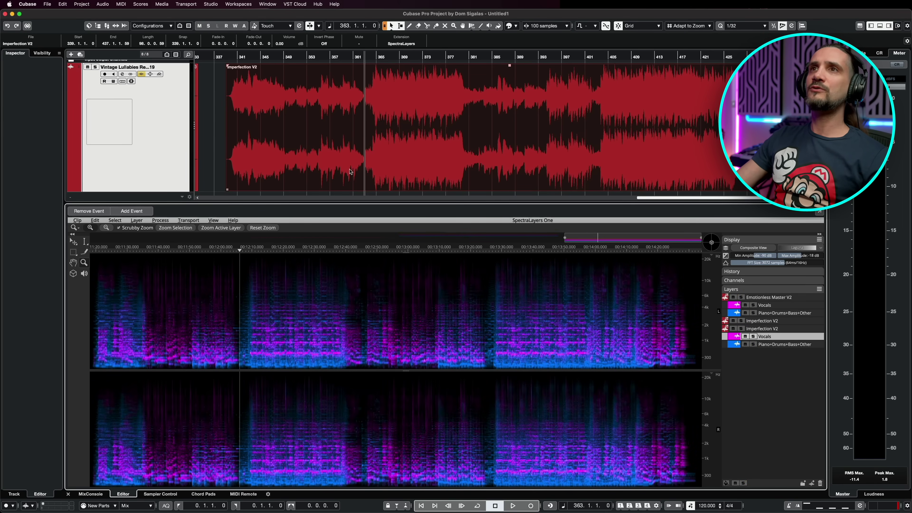
- Solo only the Piano+Drums+Bass+Other layer and play from bar 365
click(374, 57)
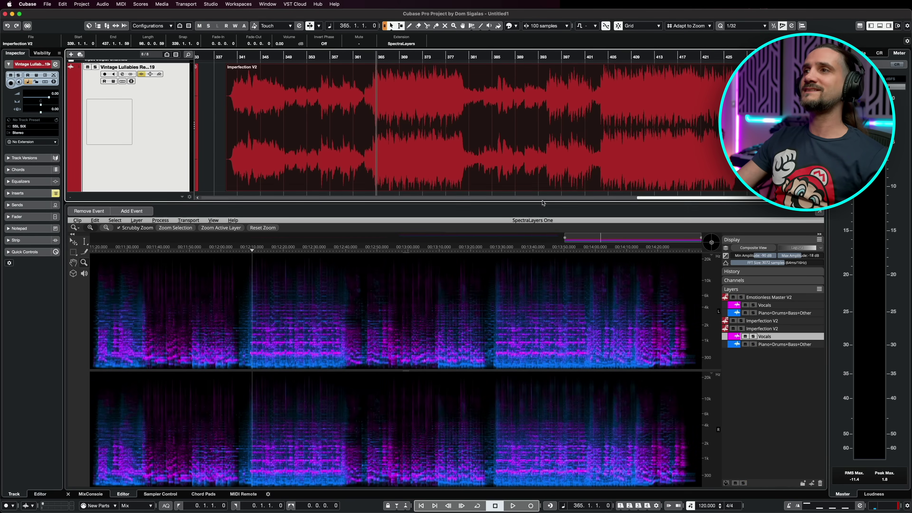
click(754, 345)
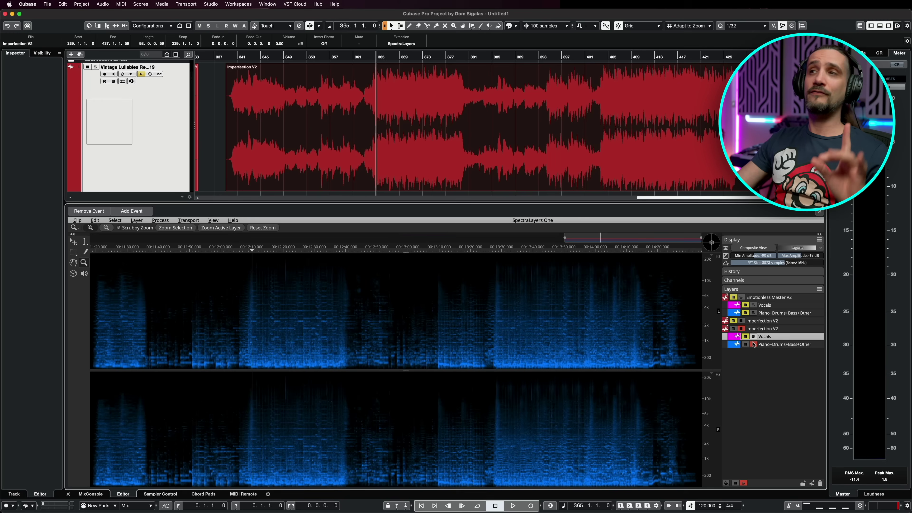
key(space)
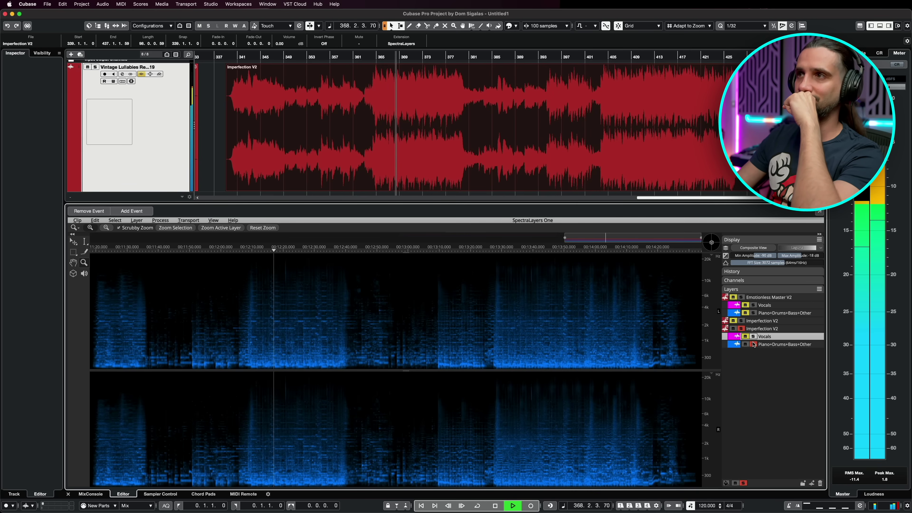
- Hear only the Vocals layer from bar 365, then stop and unsolo it to show all layers
click(754, 337)
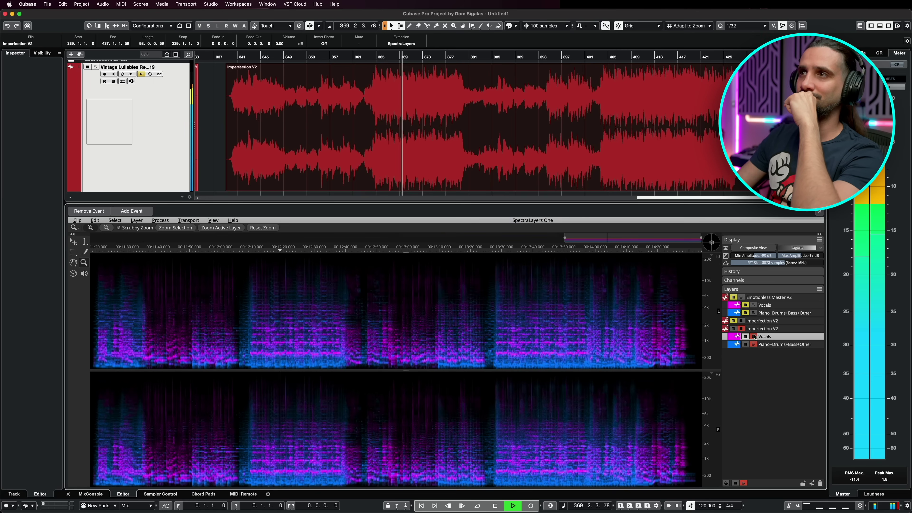
click(754, 345)
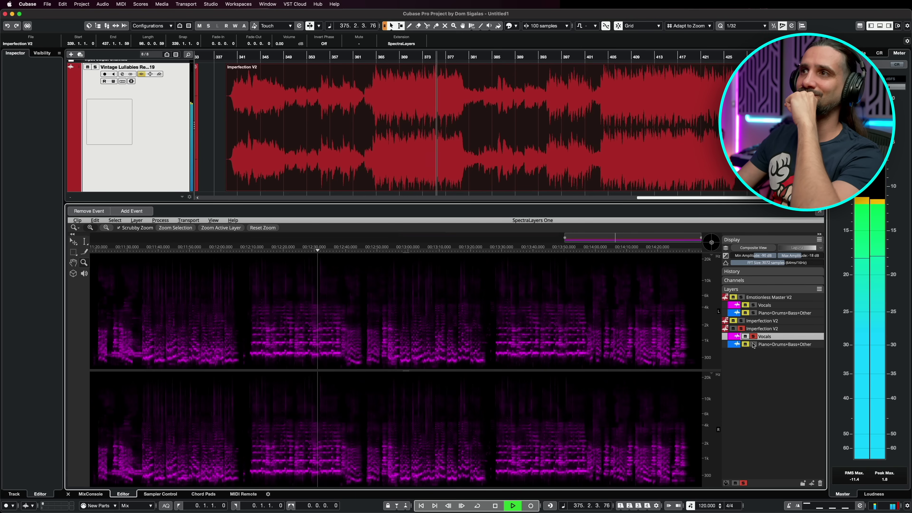
key(space)
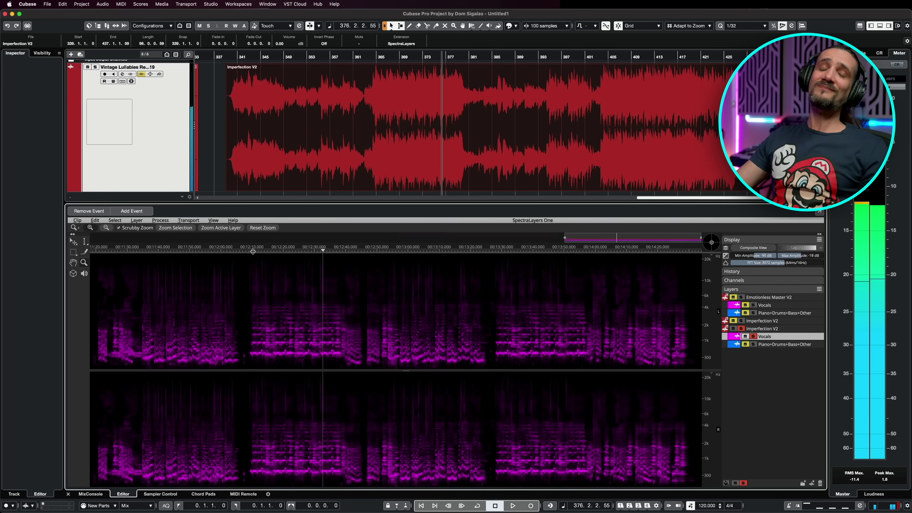
click(374, 56)
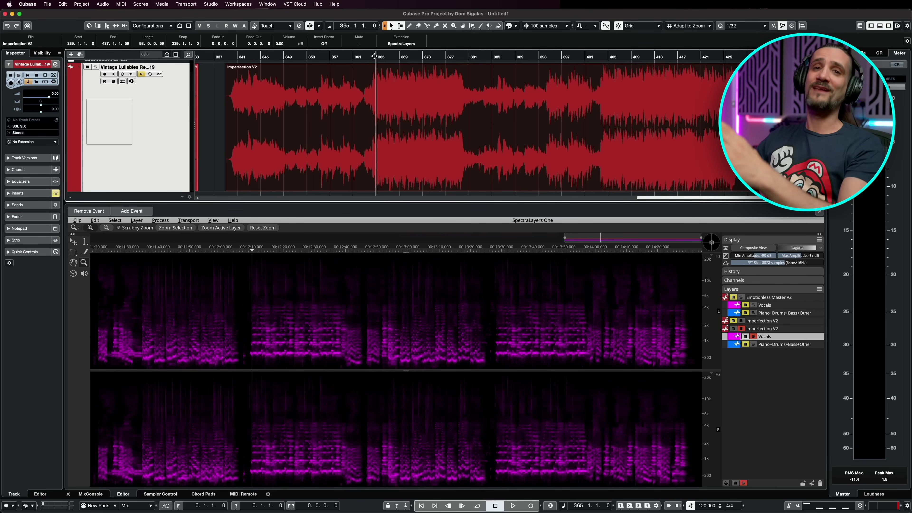
key(space)
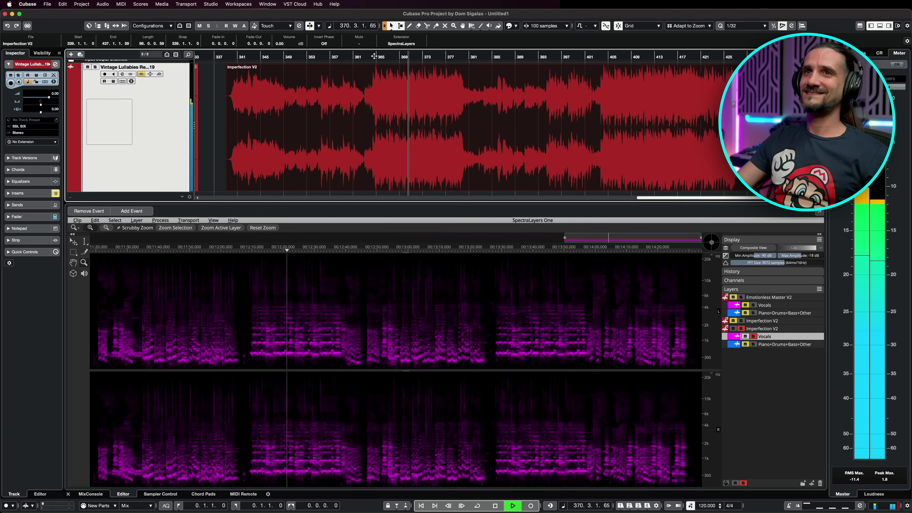
key(space)
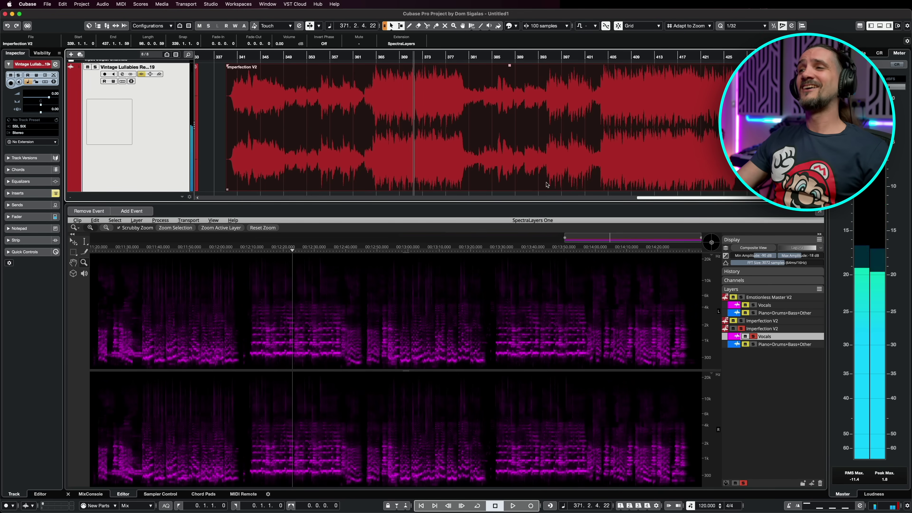
click(753, 337)
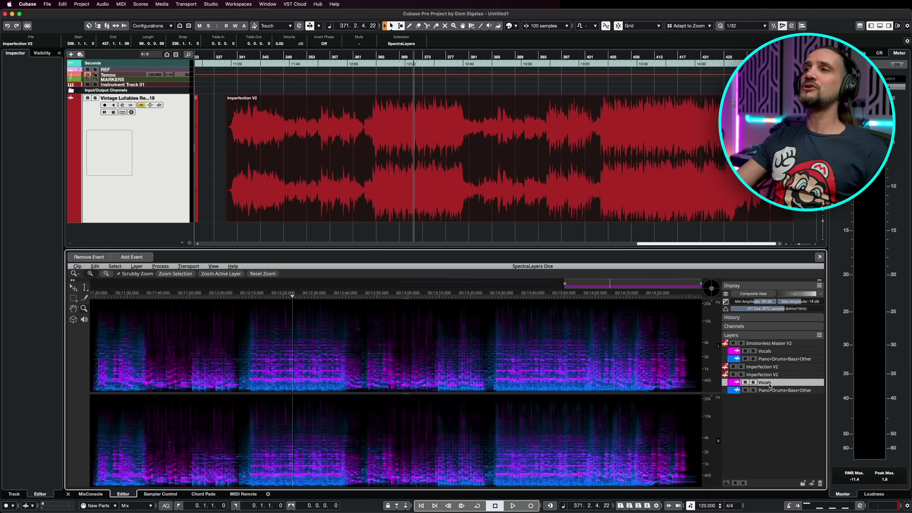
- Import the Vocals and Piano+Drums+Bass+Other layers into the project as two audio tracks
drag(769, 386, 250, 235)
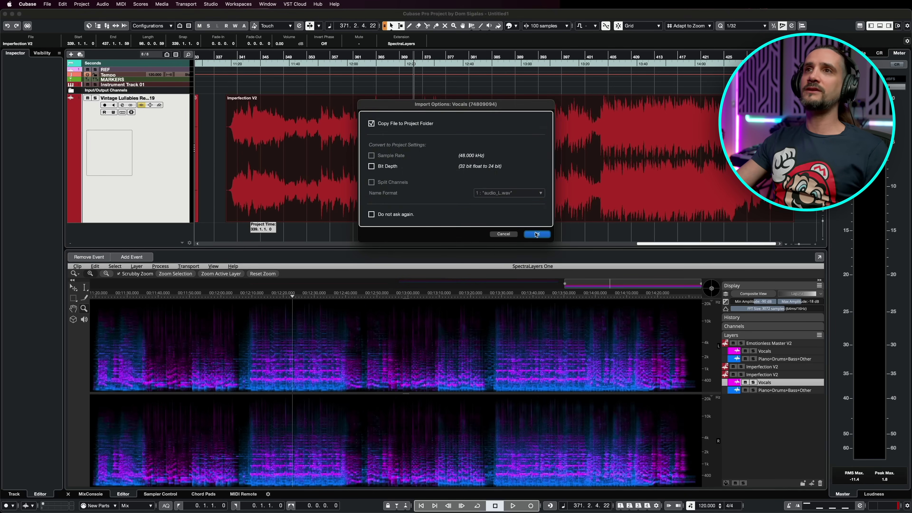
click(537, 234)
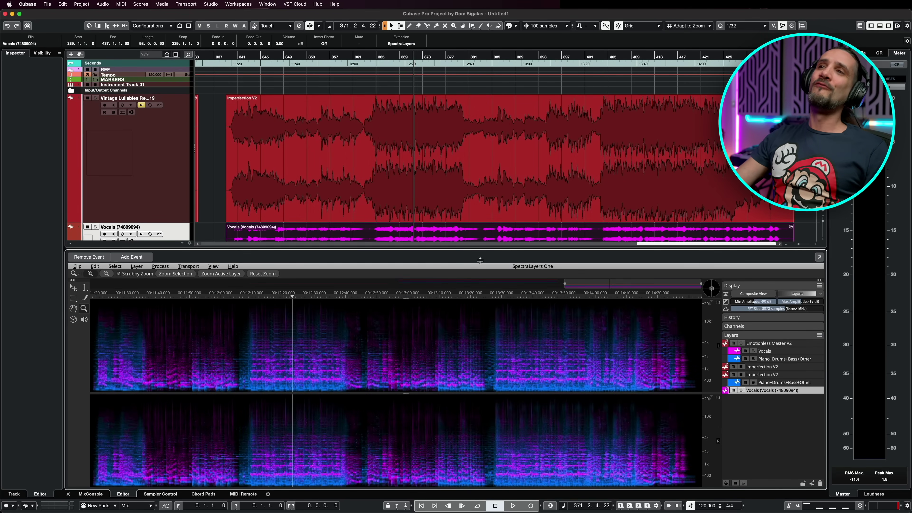
click(773, 383)
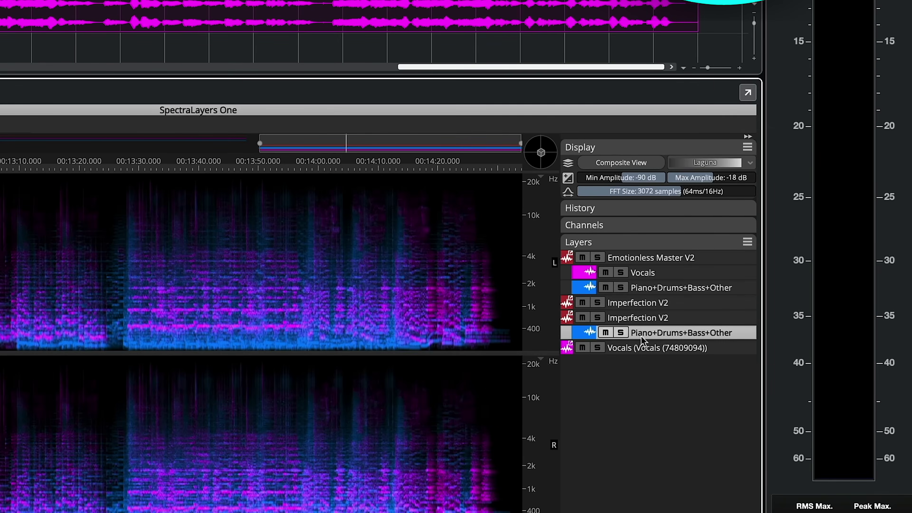
drag(641, 342, 0, 85)
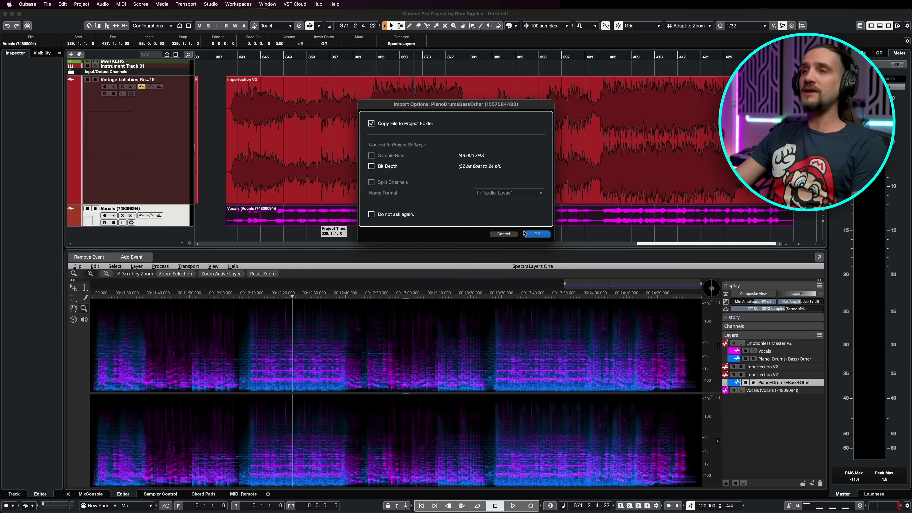
click(525, 233)
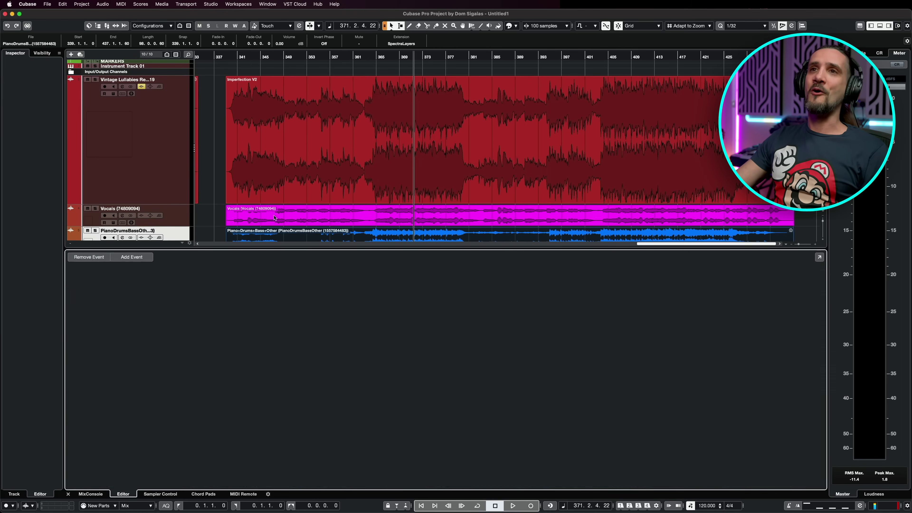
scroll(303, 184, down, 1)
- Solo the Vocals track, open its channel settings with E, and start playback
click(187, 195)
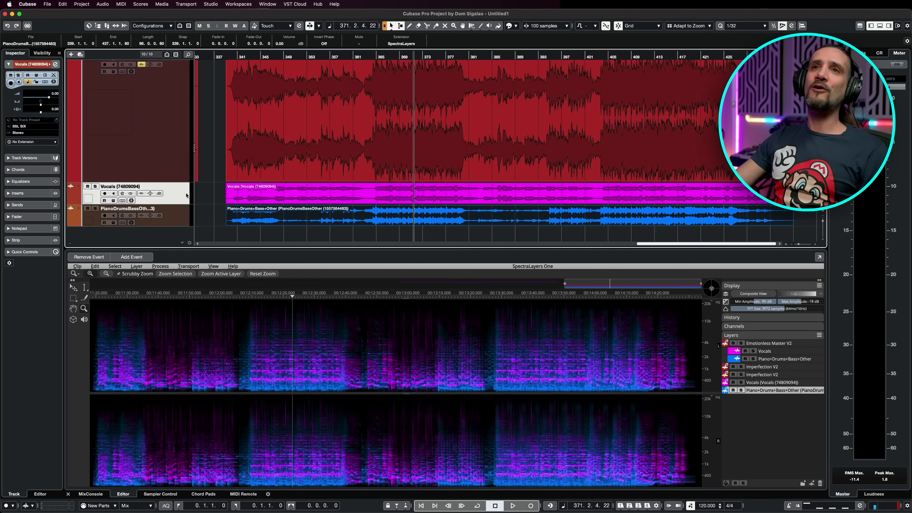
click(180, 224)
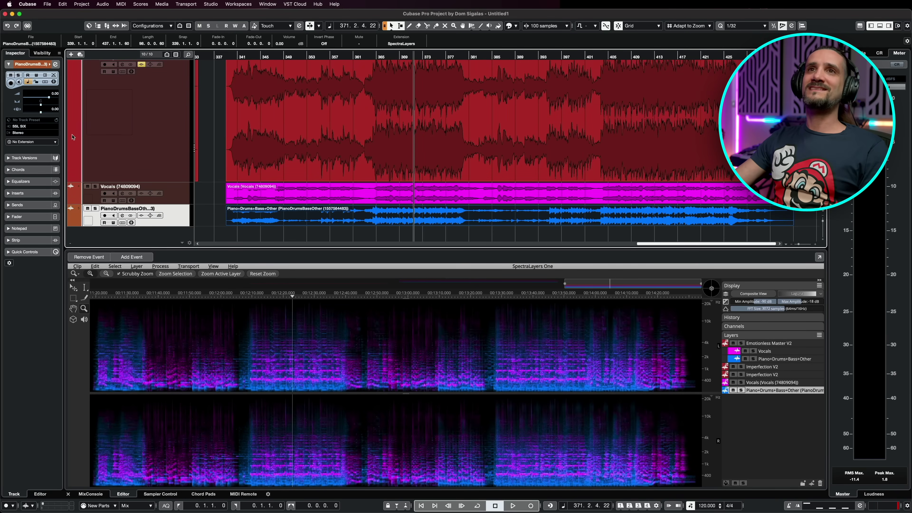
scroll(72, 137, up, 2)
scroll(111, 102, down, 2)
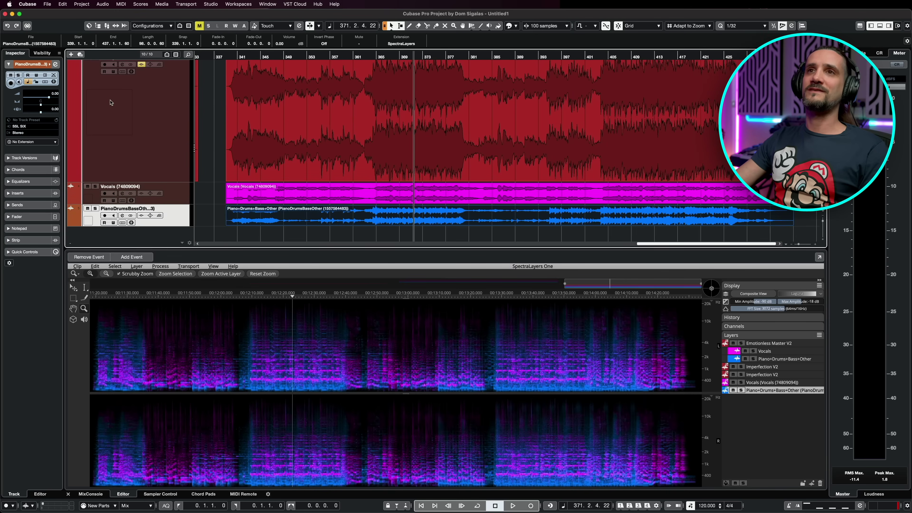
click(96, 187)
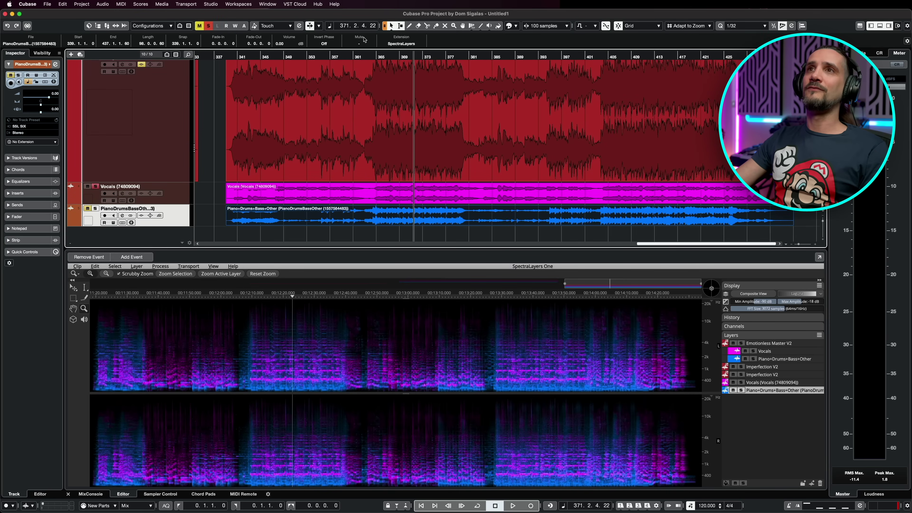
click(370, 55)
key(Up)
key(e)
key(space)
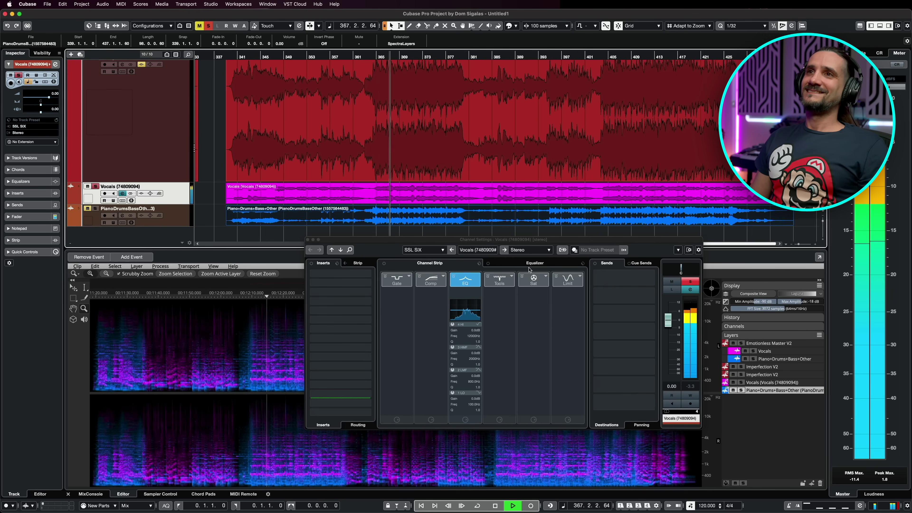
- Reopen the Vocals channel settings and play the song with the Vocals track soloed
key(space)
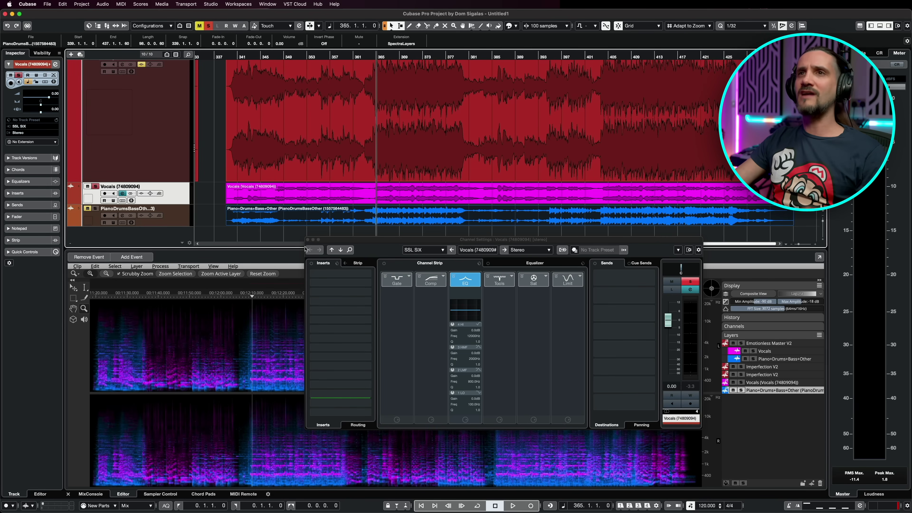
click(308, 239)
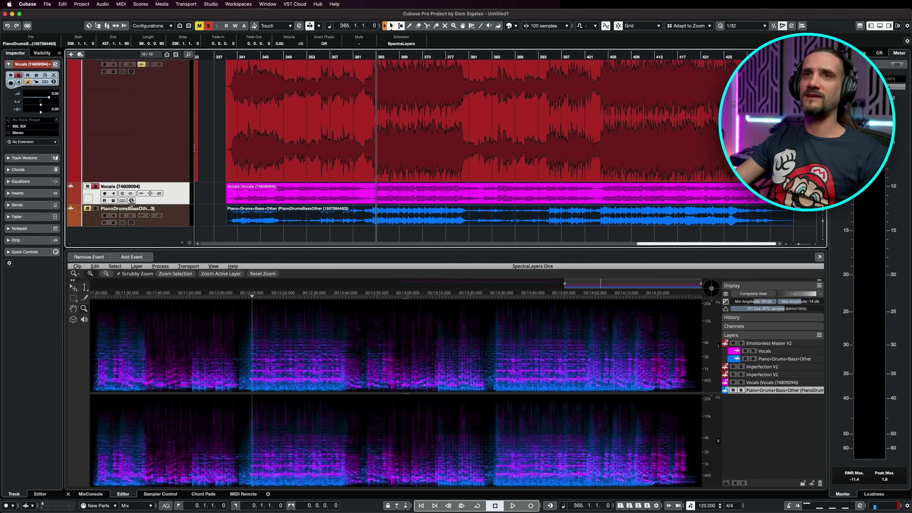
click(95, 186)
key(e)
key(space)
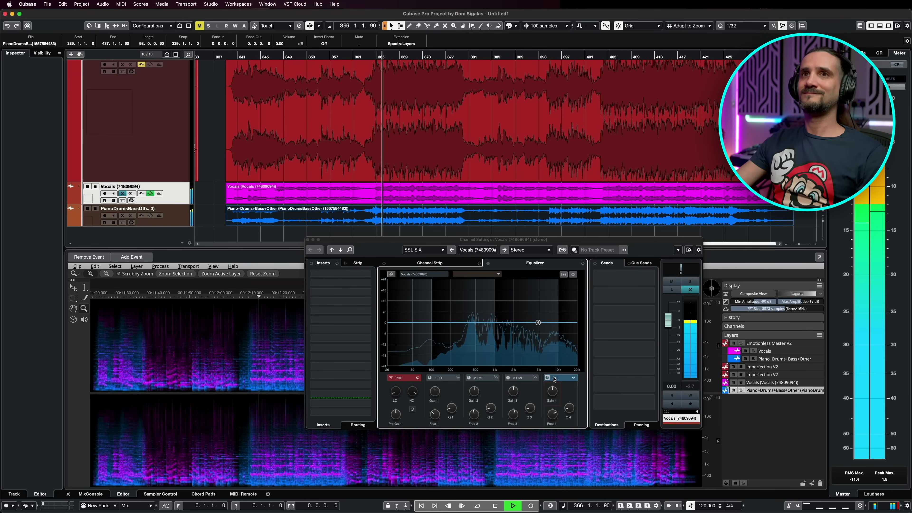
key(s)
- EQ the Vocals: boost highs near 4.75 kHz, bump 442 Hz, low cut 170.5 Hz, fader -0.46 dB
drag(539, 324, 541, 314)
key(s)
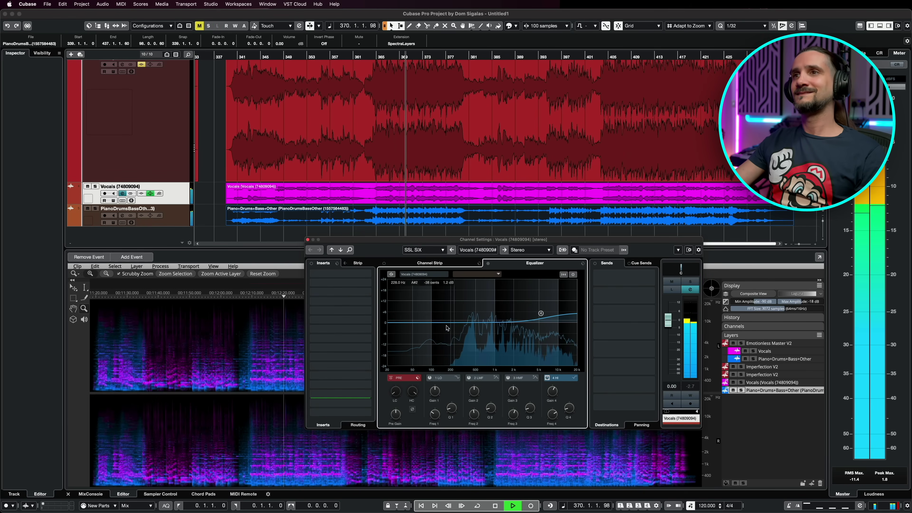
mouse_move(473, 318)
mouse_down()
mouse_move(473, 310)
mouse_move(474, 322)
mouse_up()
drag(390, 386, 396, 370)
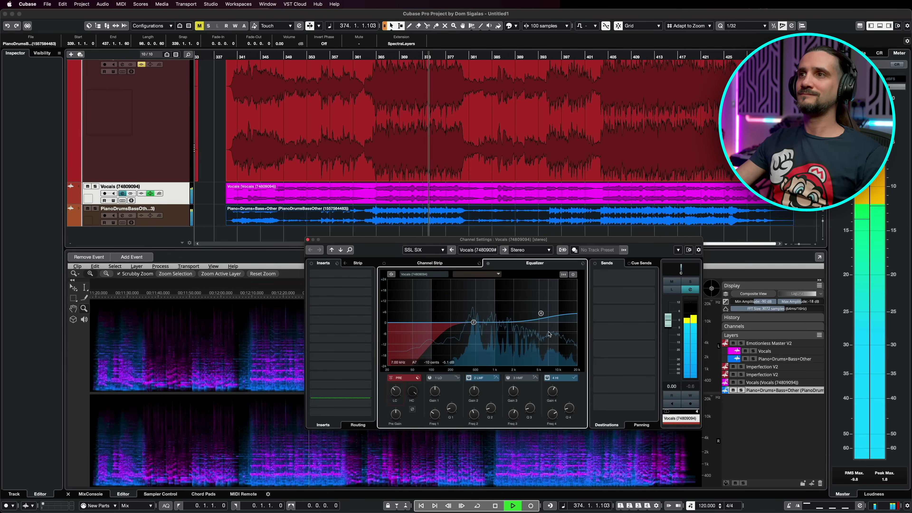
drag(668, 320, 668, 322)
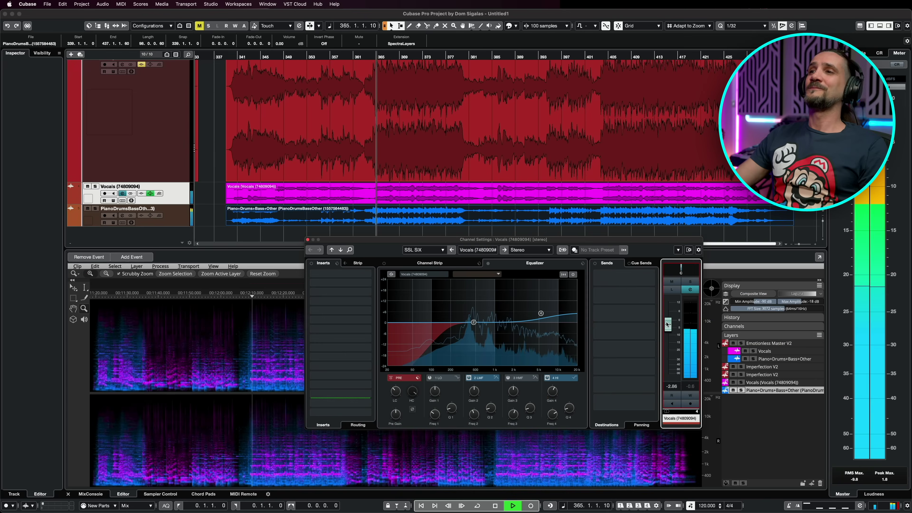
drag(667, 324, 672, 323)
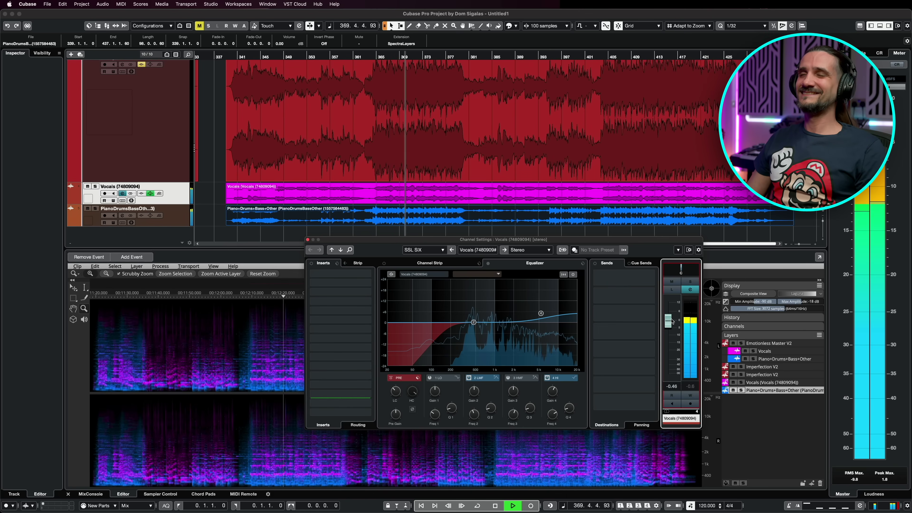
- Stop playback around bar 370
key(space)
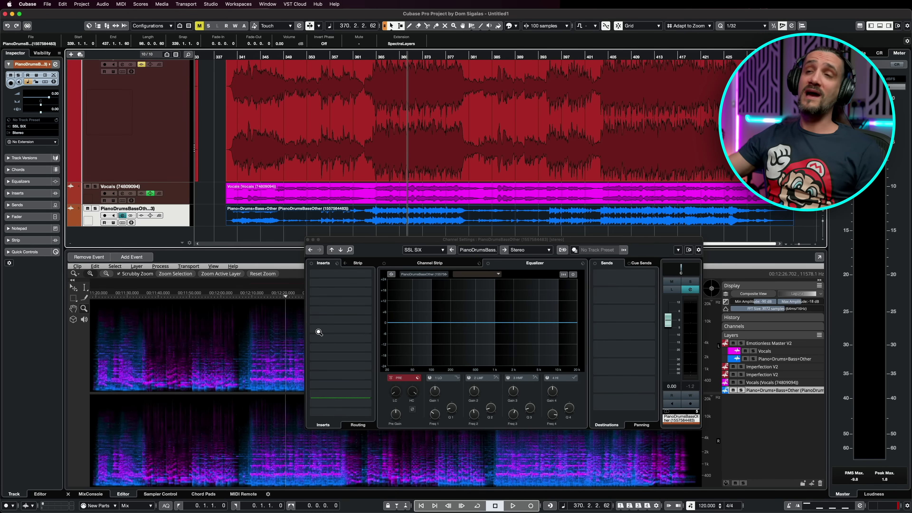
- While soloed playback runs, boost lows near 97 Hz and highs near 3.7 kHz, and dip 868 Hz to -1.2 dB
key(s)
key(space)
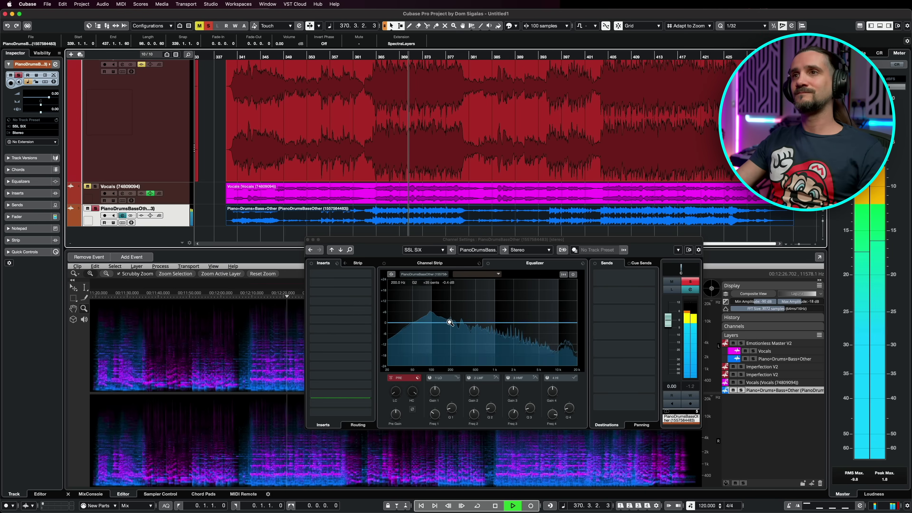
mouse_move(438, 323)
mouse_down()
mouse_move(427, 313)
mouse_move(428, 320)
mouse_up()
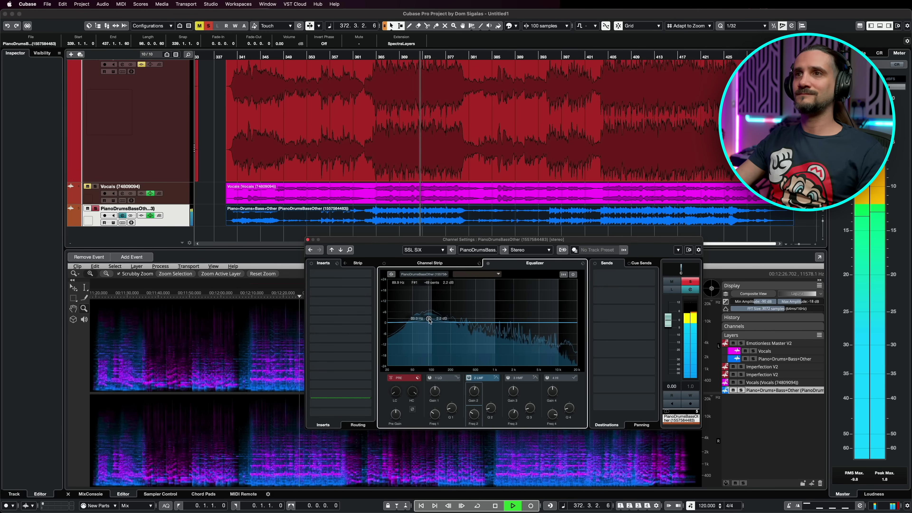
mouse_move(534, 322)
mouse_down()
mouse_move(532, 311)
mouse_move(533, 319)
mouse_up()
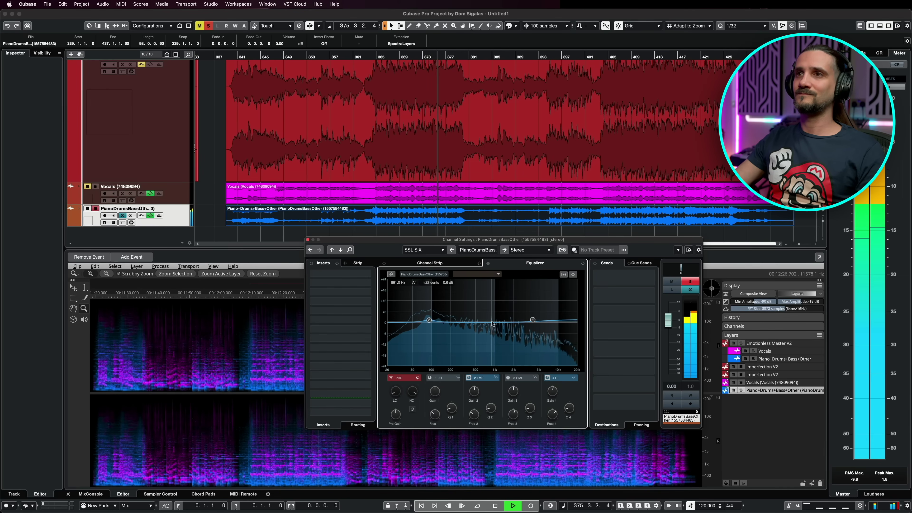
drag(484, 312, 492, 324)
key(space)
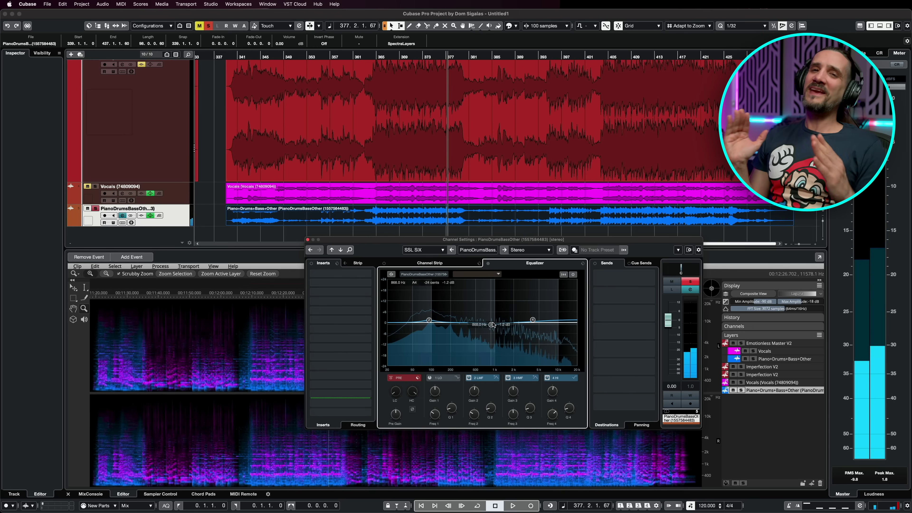